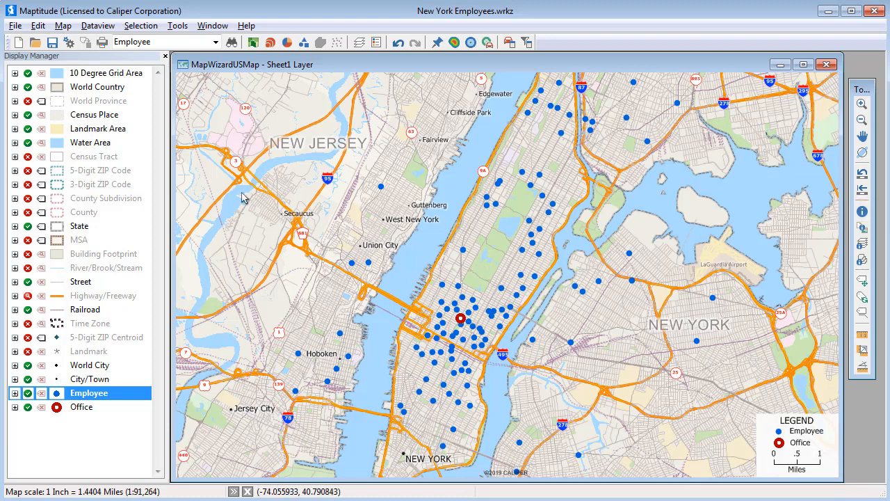
# Make Landmark Area the working layer of the map
pyautogui.click(125, 131)
pyautogui.rightClick(125, 131)
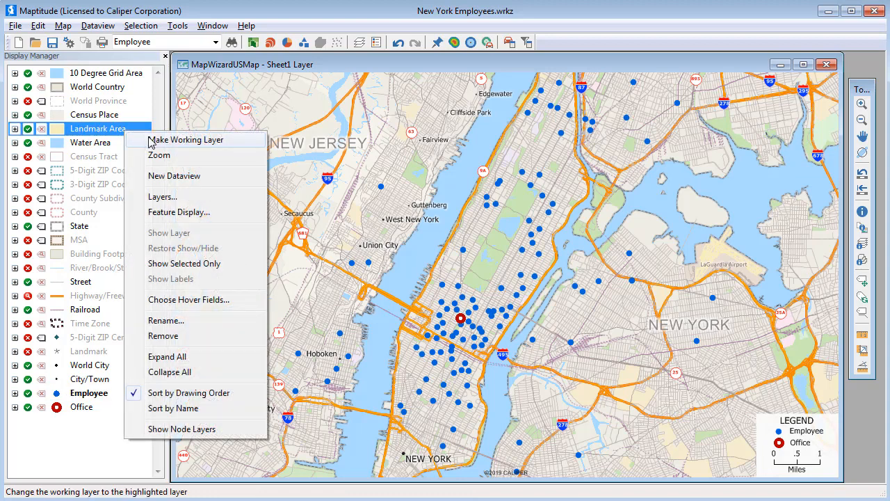
pyautogui.click(152, 139)
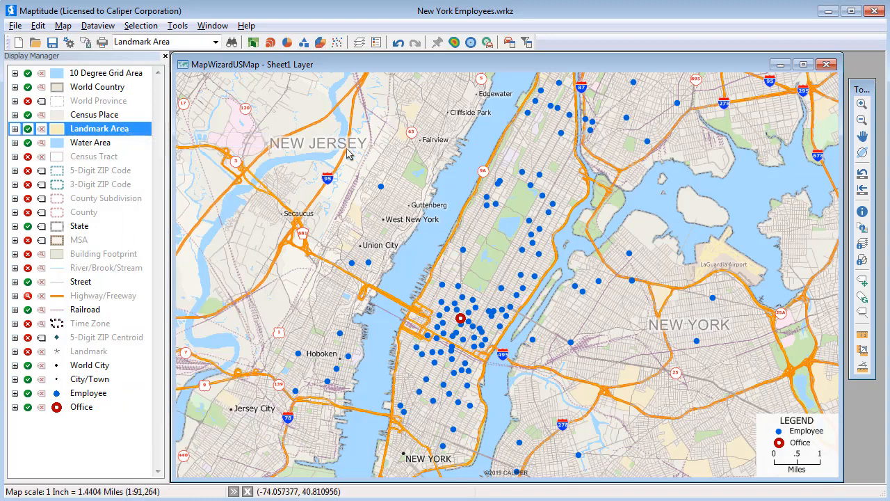
# Look up the area of the MetLife Sports Complex and Central Park with the Info tool, closing the record window when done
pyautogui.click(860, 211)
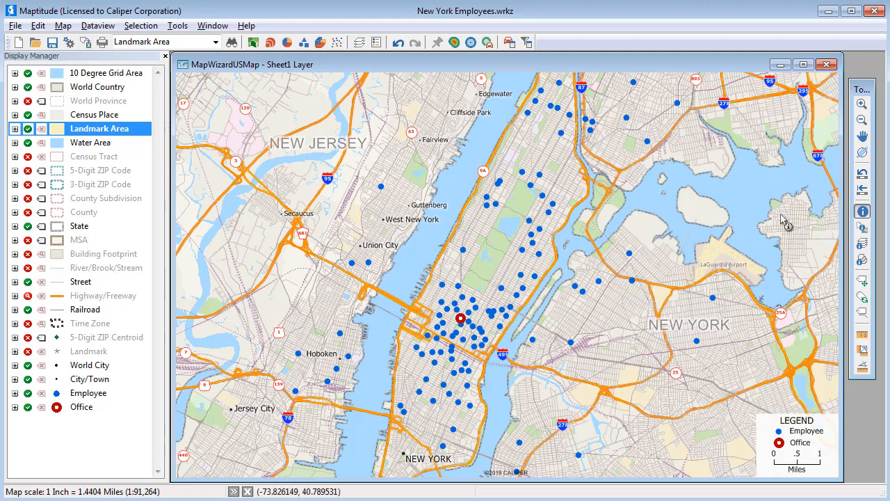
pyautogui.click(240, 140)
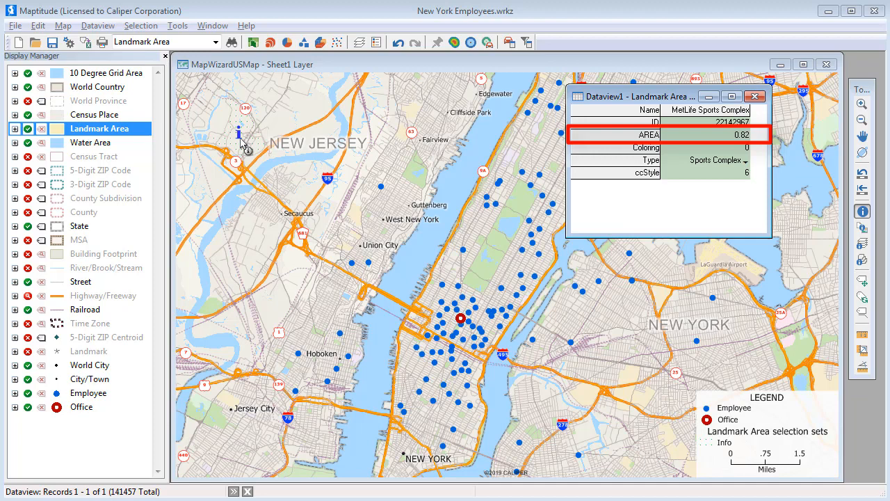
pyautogui.click(489, 267)
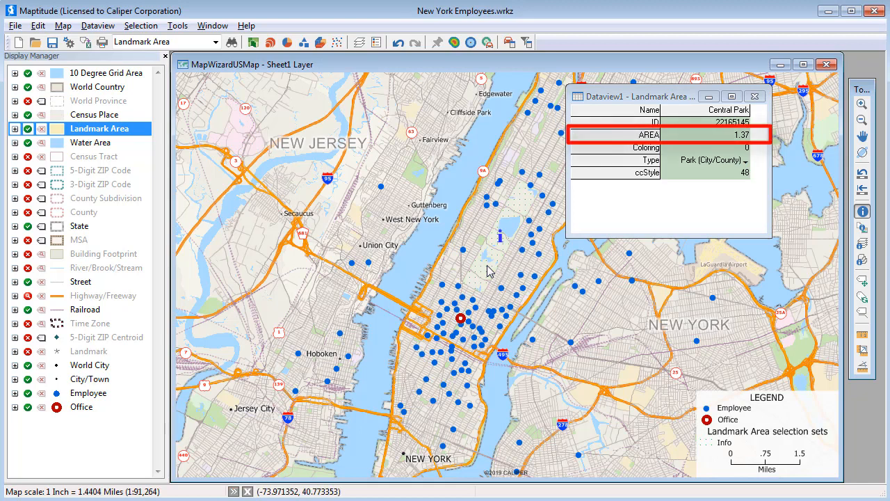
pyautogui.click(755, 97)
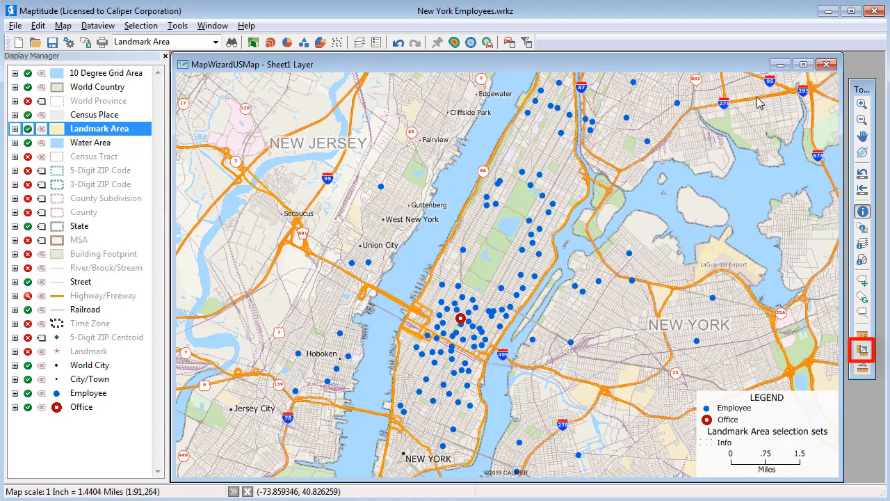
# Measure the area and perimeter of Central Park by outlining its four corners on the map
pyautogui.click(863, 354)
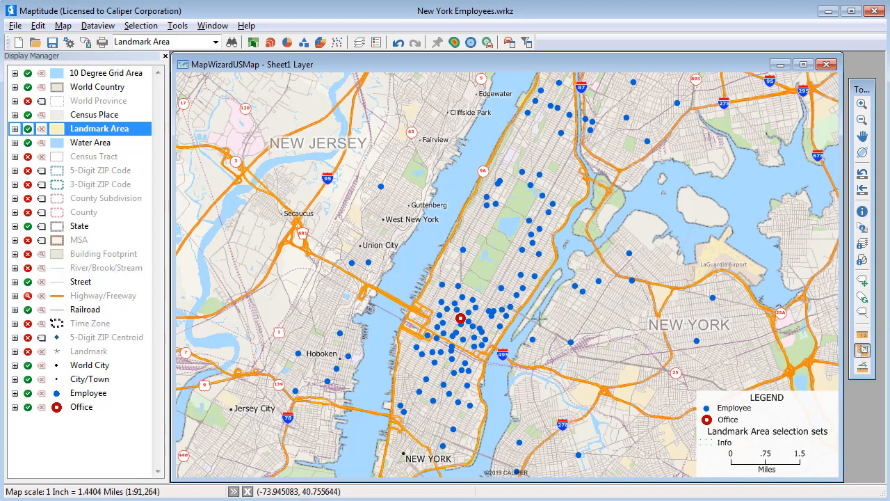
pyautogui.click(463, 282)
pyautogui.click(518, 179)
pyautogui.click(539, 187)
pyautogui.click(489, 293)
pyautogui.doubleClick(463, 283)
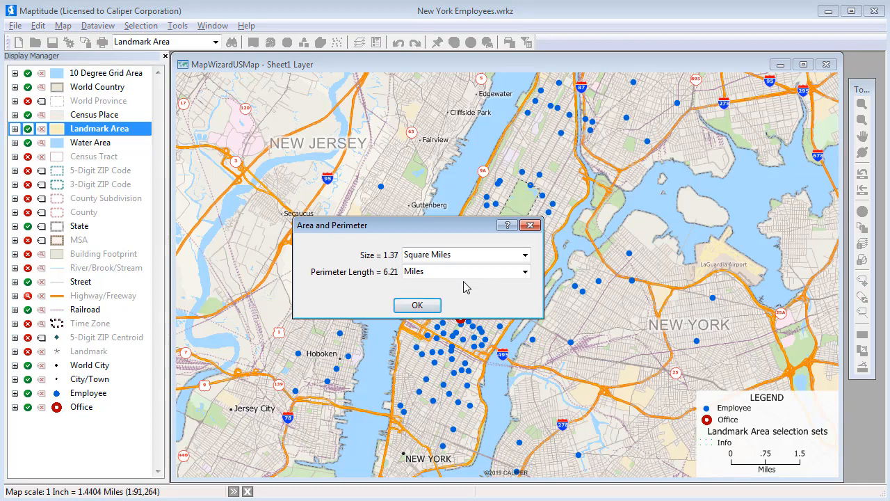
# Show the measured size in Acres and dismiss the area and perimeter result
pyautogui.click(461, 255)
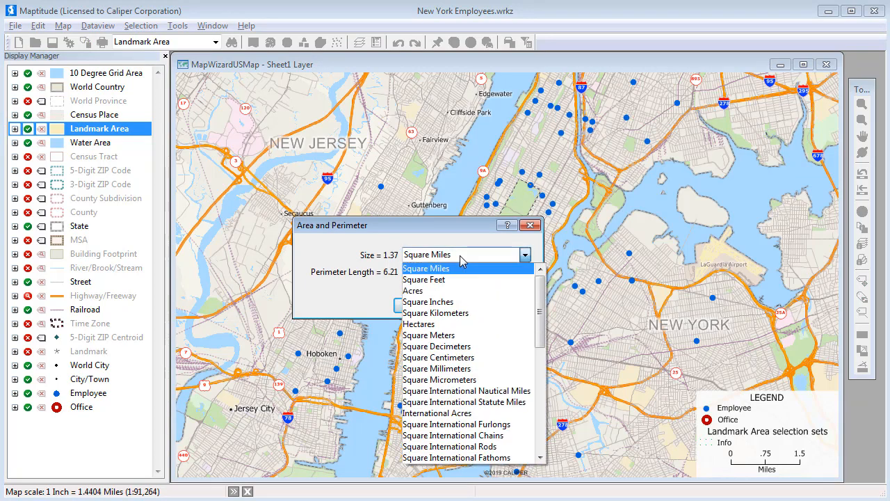
pyautogui.click(459, 291)
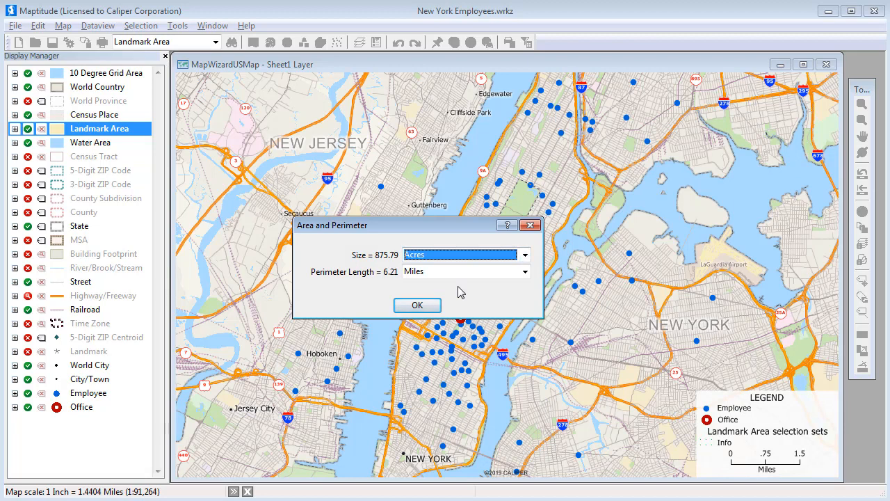
pyautogui.click(421, 308)
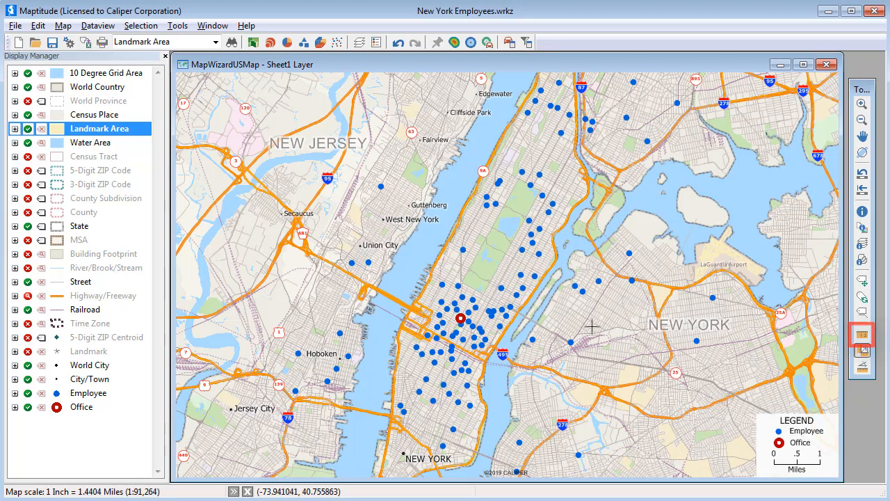
# Measure the distance along a four-point path around the southern end of Central Park
pyautogui.click(862, 337)
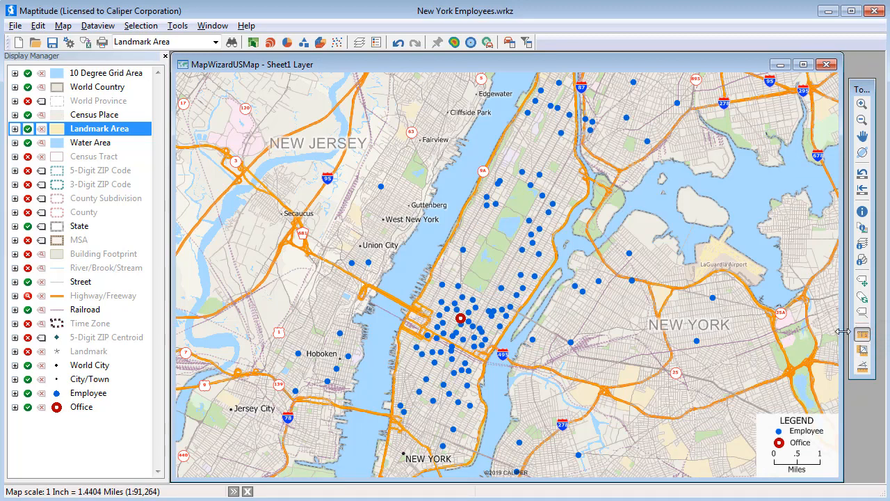
pyautogui.click(449, 299)
pyautogui.click(458, 286)
pyautogui.click(491, 301)
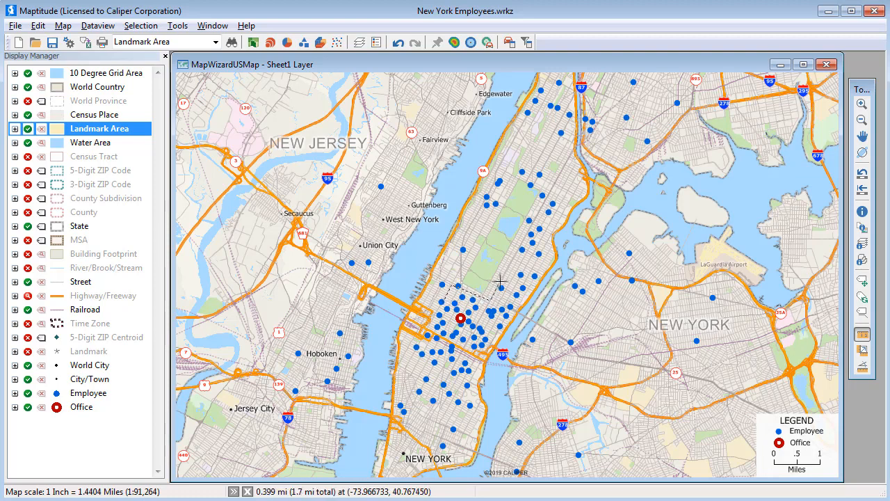
pyautogui.doubleClick(510, 277)
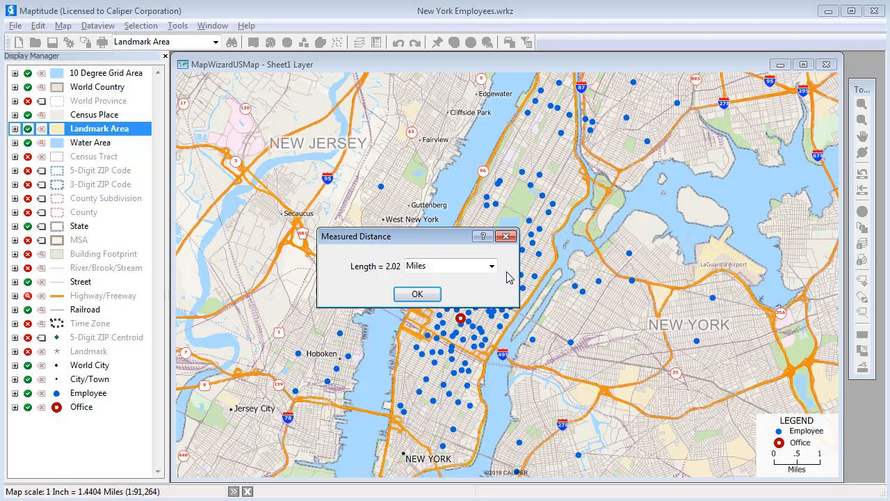
# Show the measured path length in Kilometers and dismiss the distance result
pyautogui.click(491, 266)
pyautogui.click(480, 313)
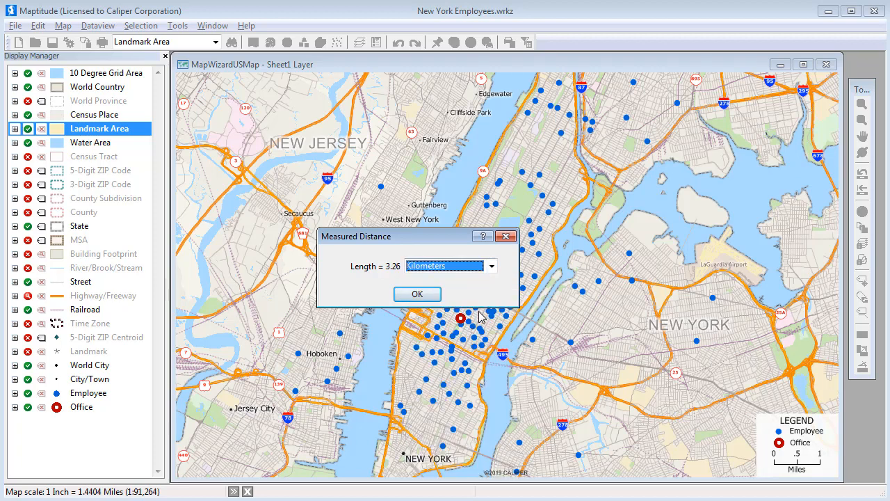
pyautogui.click(420, 295)
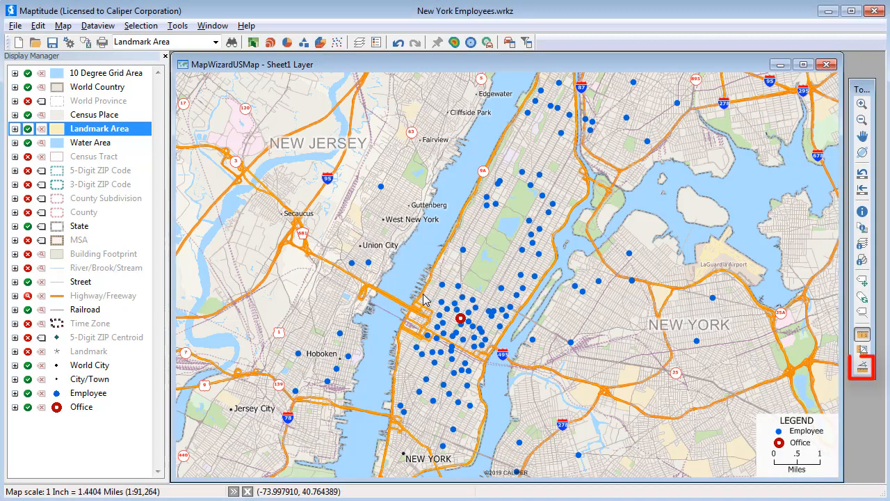
# Measure the angle at Central Park's southwest corner between its western edge and a line running north
pyautogui.click(862, 368)
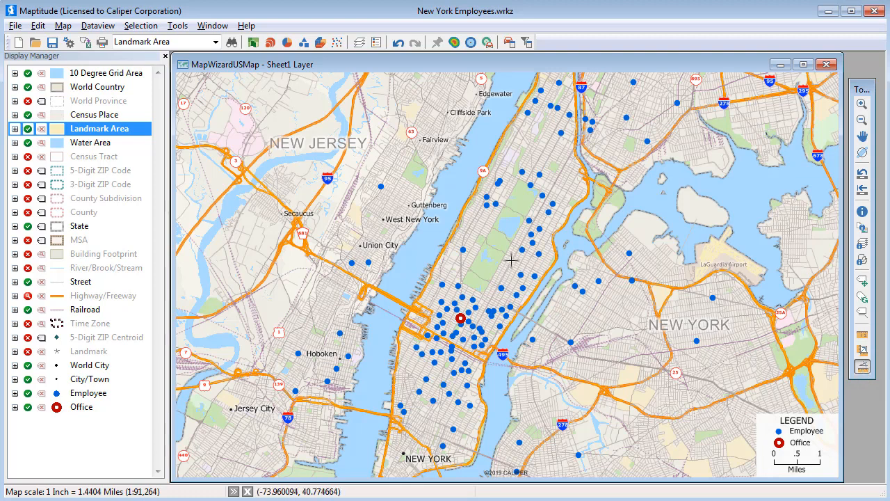
pyautogui.click(461, 281)
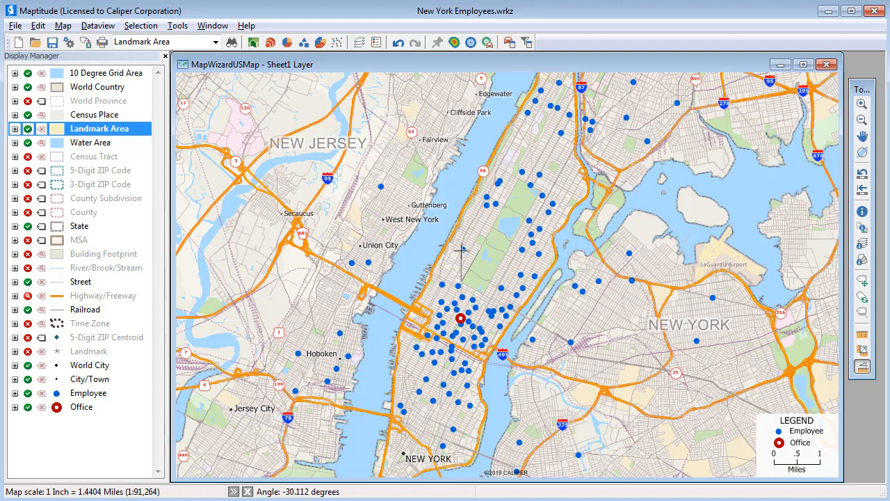
pyautogui.click(462, 251)
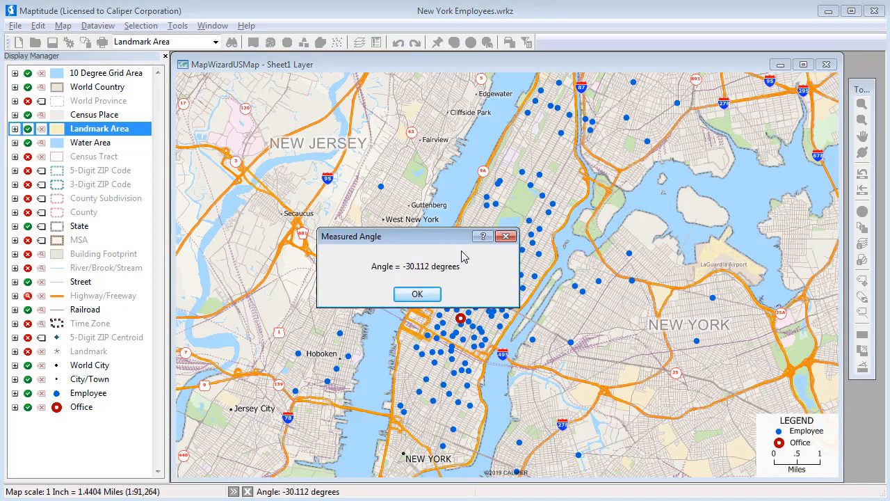
pyautogui.click(429, 294)
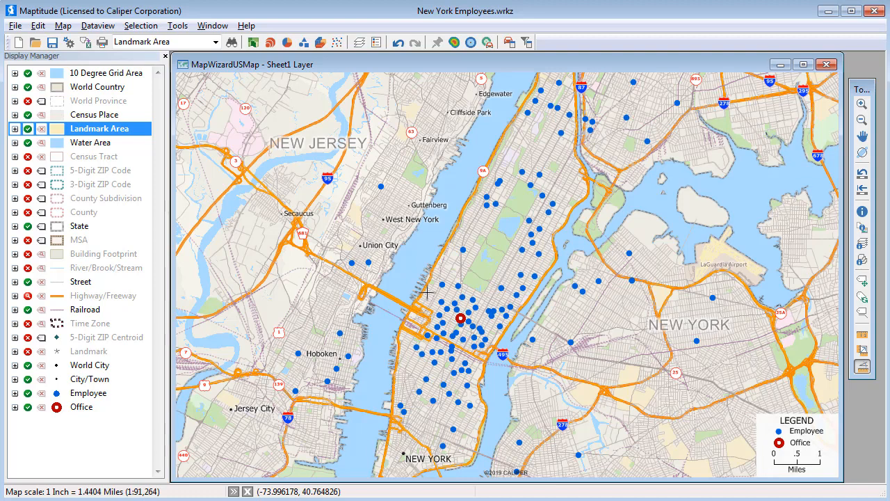
# Make Employee the working layer and open a new dataview of its records
pyautogui.rightClick(90, 393)
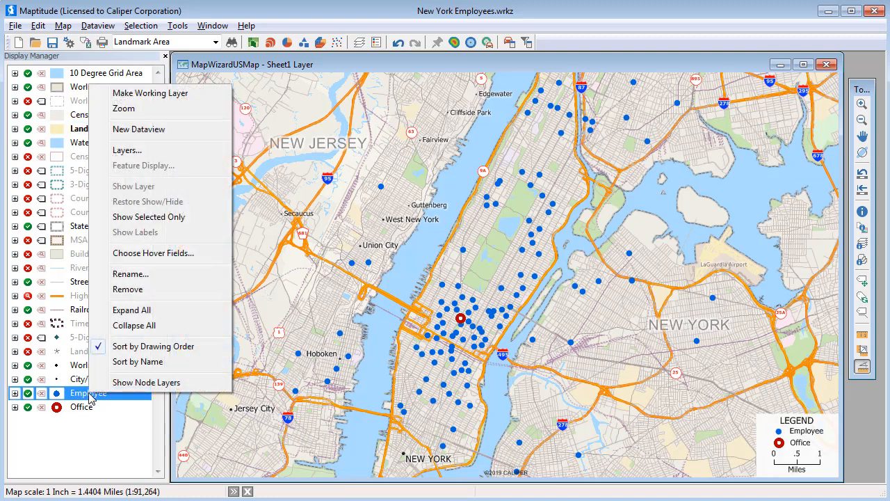
pyautogui.click(185, 97)
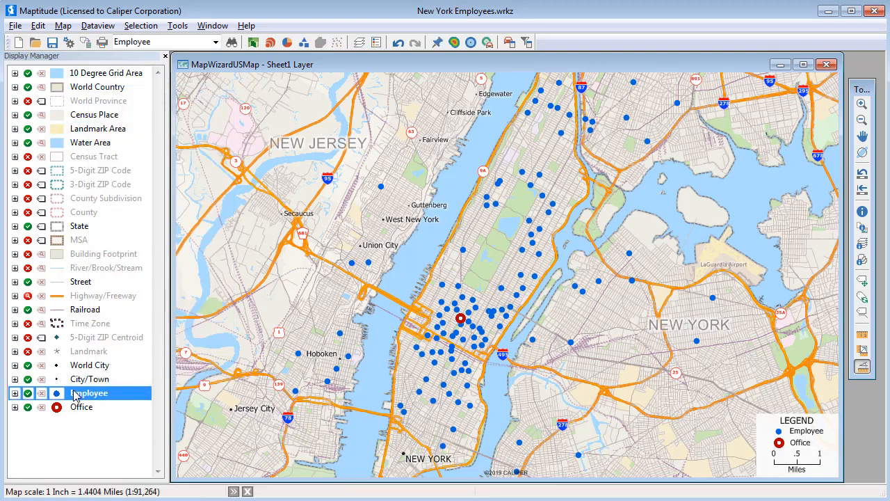
pyautogui.rightClick(75, 393)
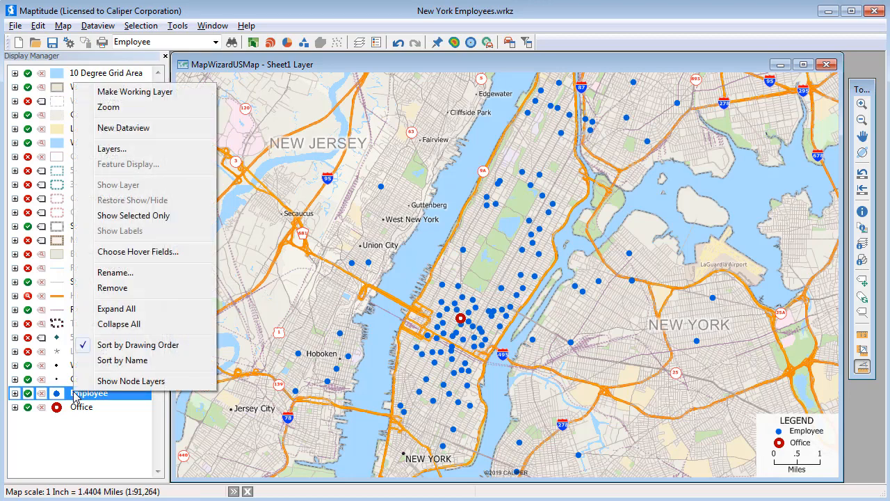
pyautogui.click(123, 128)
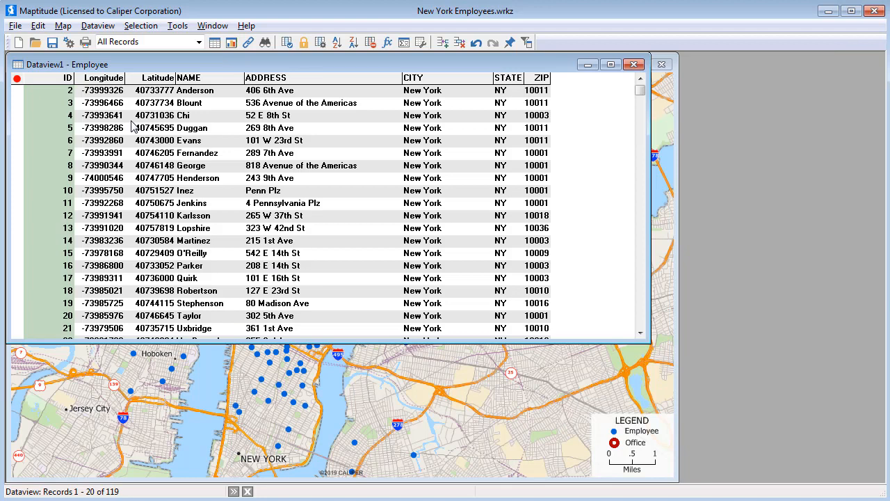
# Add a Real (8 bytes) field named Distance to the Employee table and confirm the structure change
pyautogui.click(420, 43)
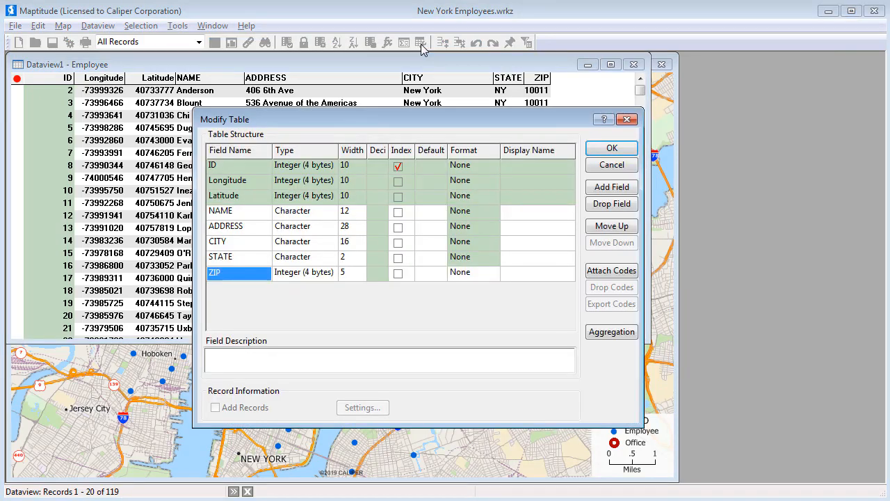
pyautogui.click(606, 188)
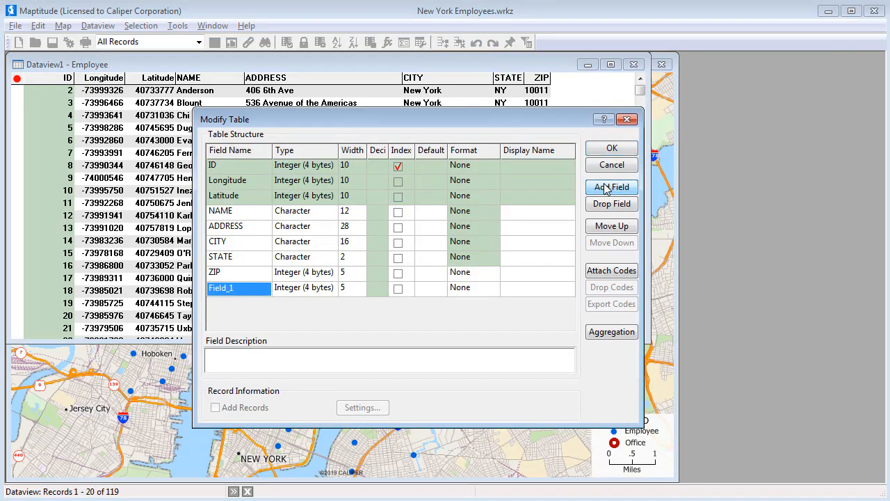
pyautogui.click(307, 291)
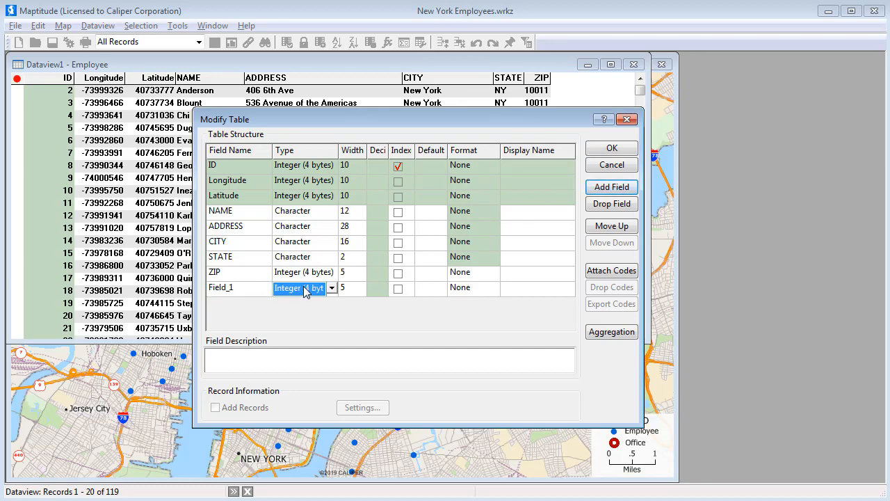
pyautogui.click(332, 288)
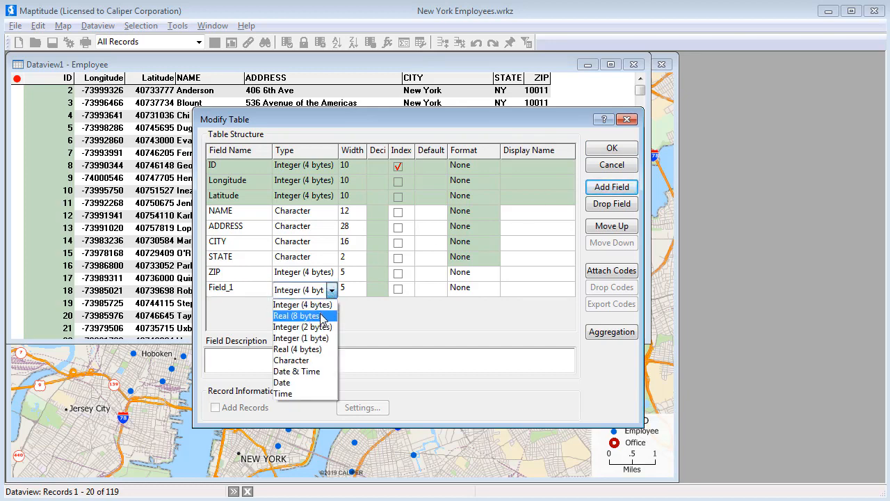
pyautogui.click(322, 314)
pyautogui.click(236, 291)
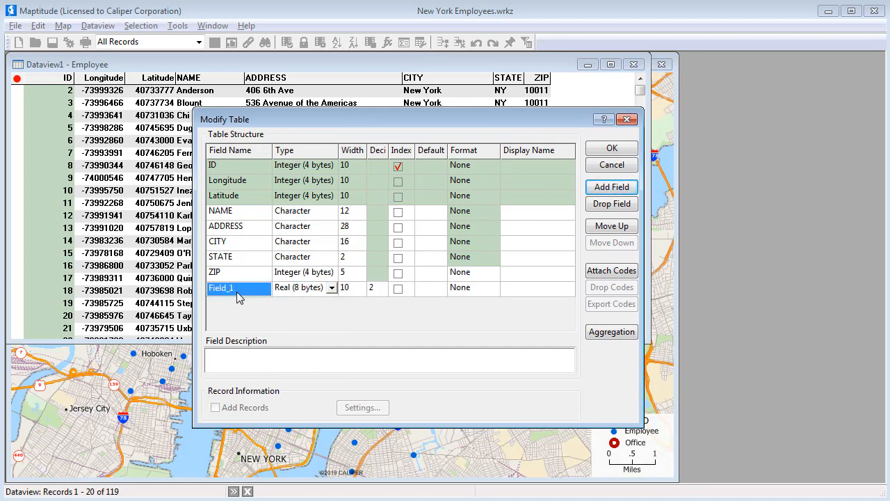
pyautogui.press('BackSpace')
pyautogui.write('Distance')
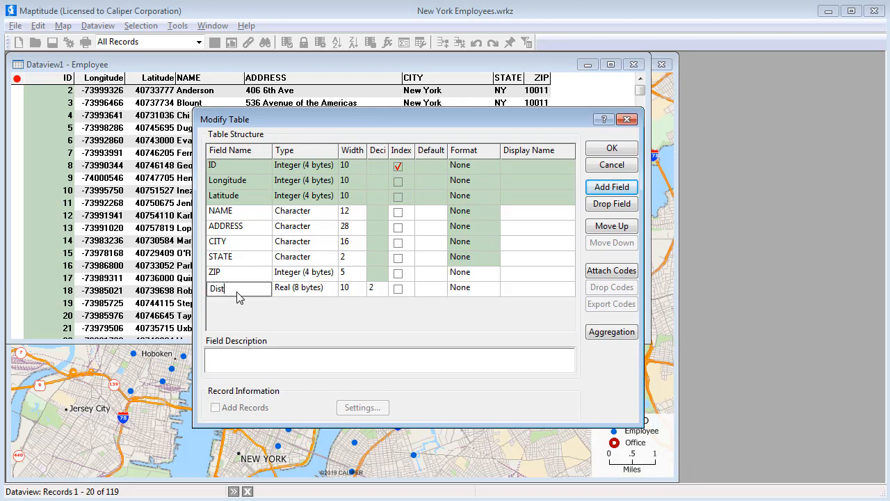
pyautogui.click(605, 150)
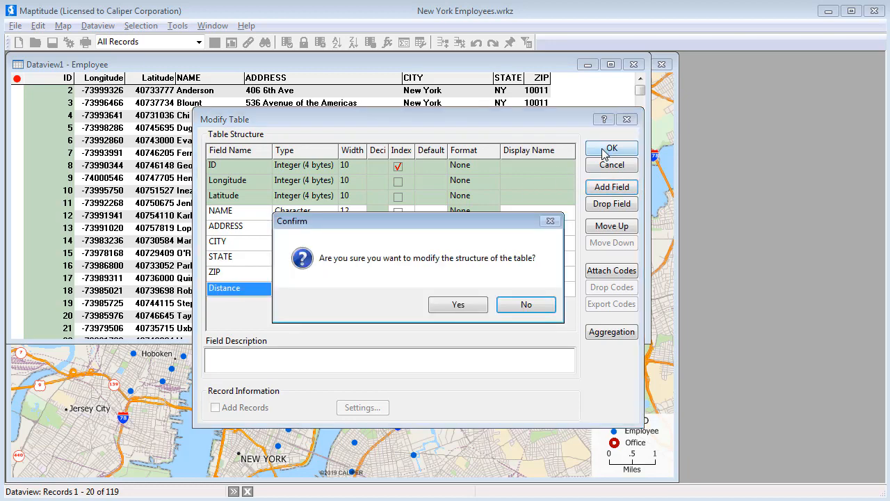
pyautogui.click(464, 305)
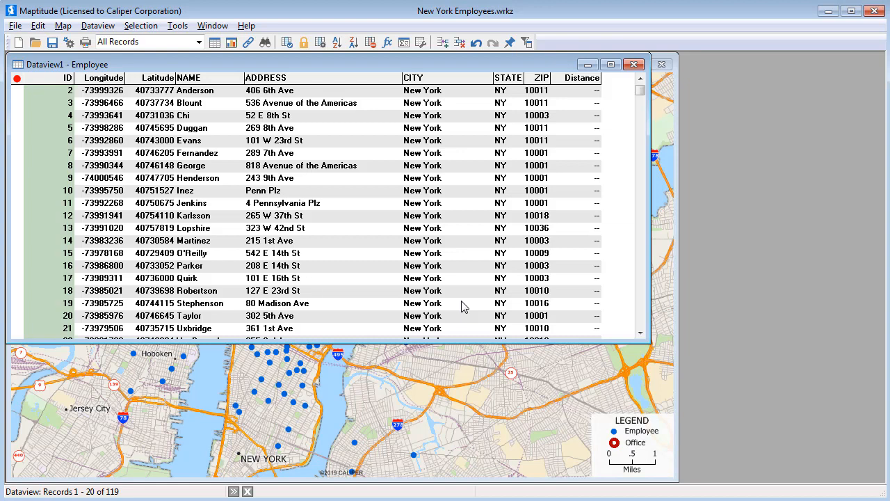
# Fill the whole Distance column by tagging it with Distance to Feature, using All Features of the Office layer
pyautogui.click(583, 78)
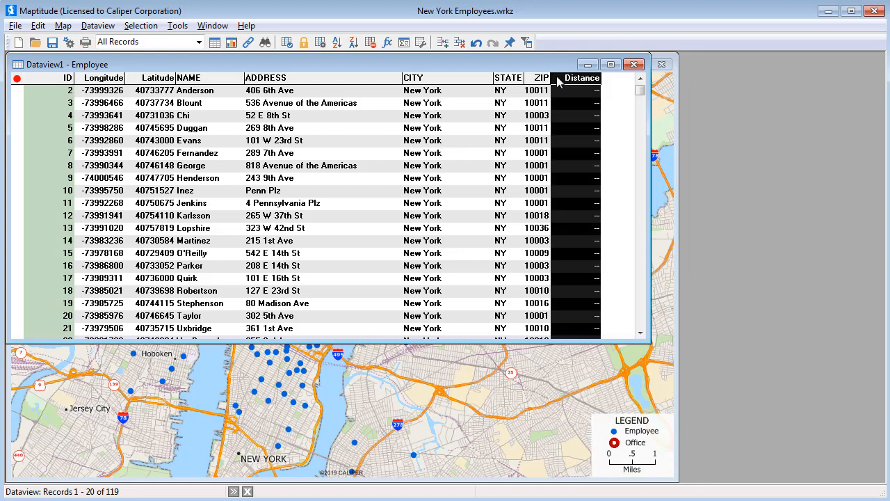
pyautogui.click(38, 25)
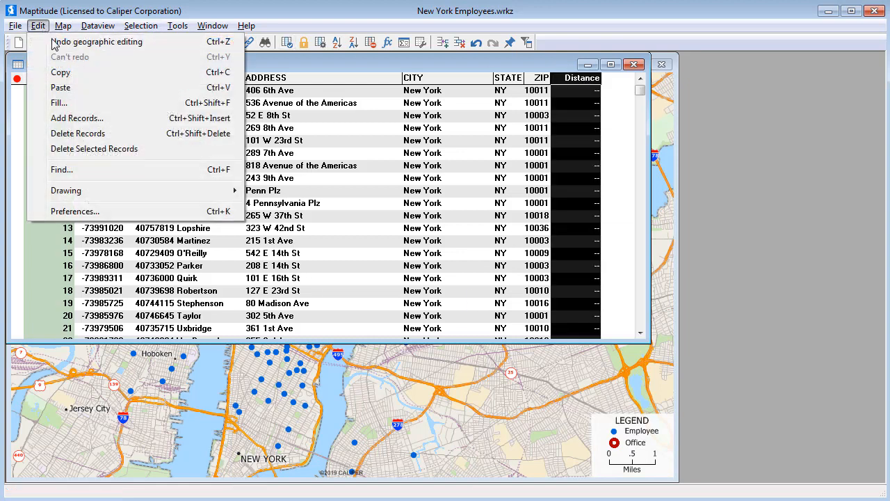
pyautogui.click(58, 103)
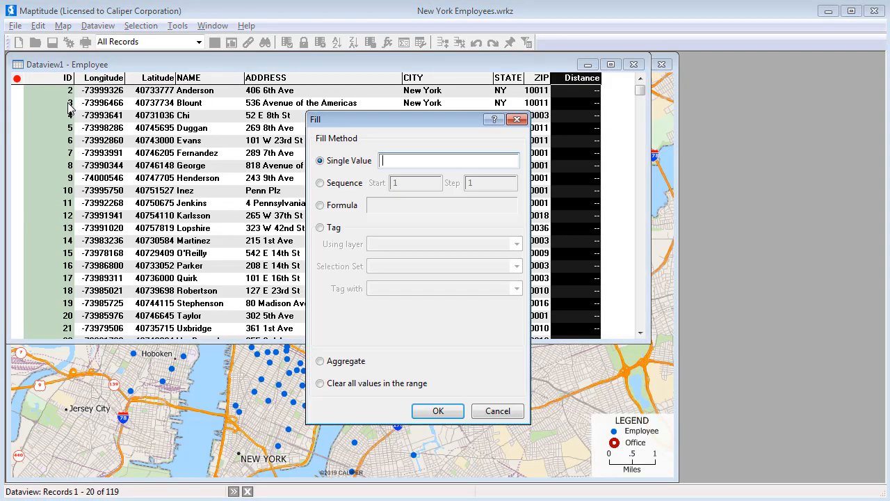
pyautogui.click(321, 229)
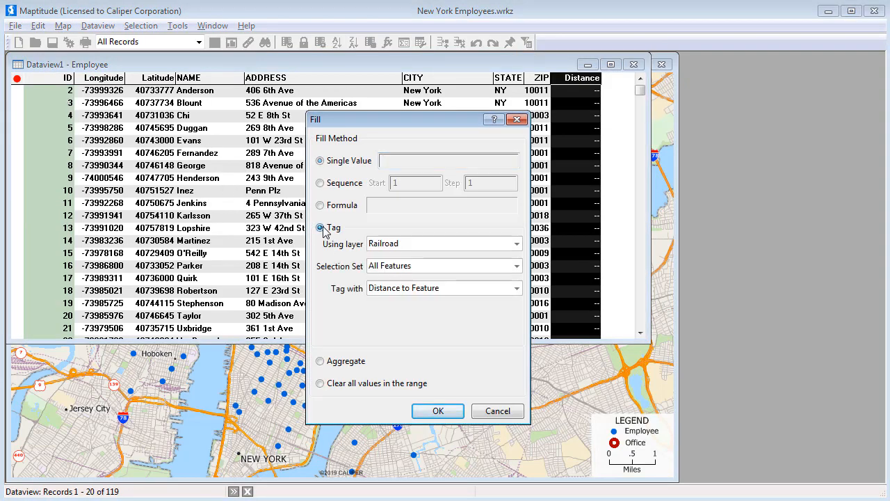
pyautogui.click(393, 248)
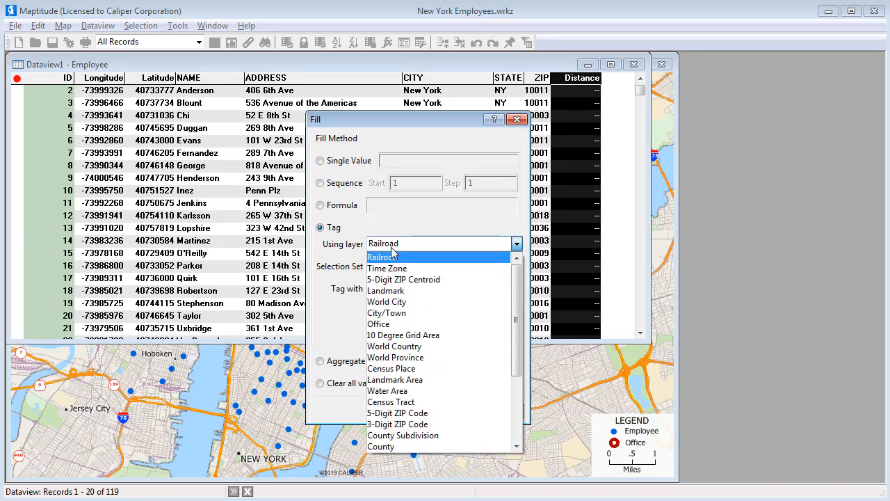
pyautogui.click(390, 324)
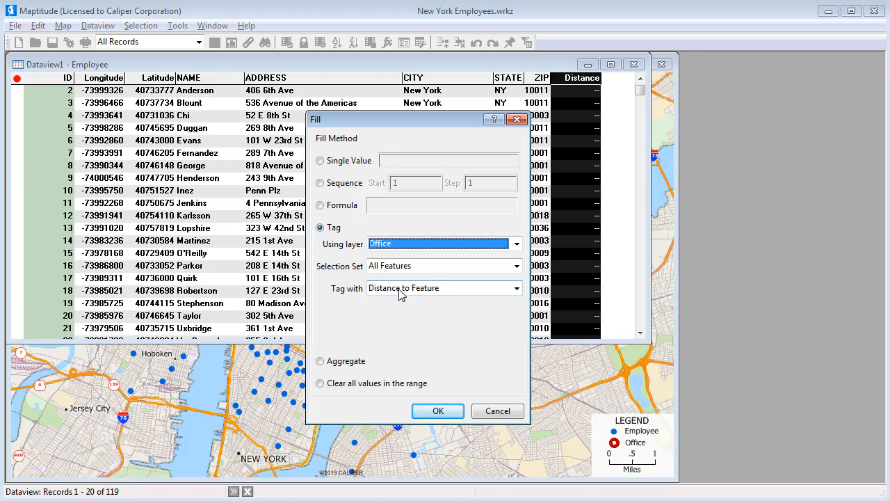
pyautogui.click(422, 412)
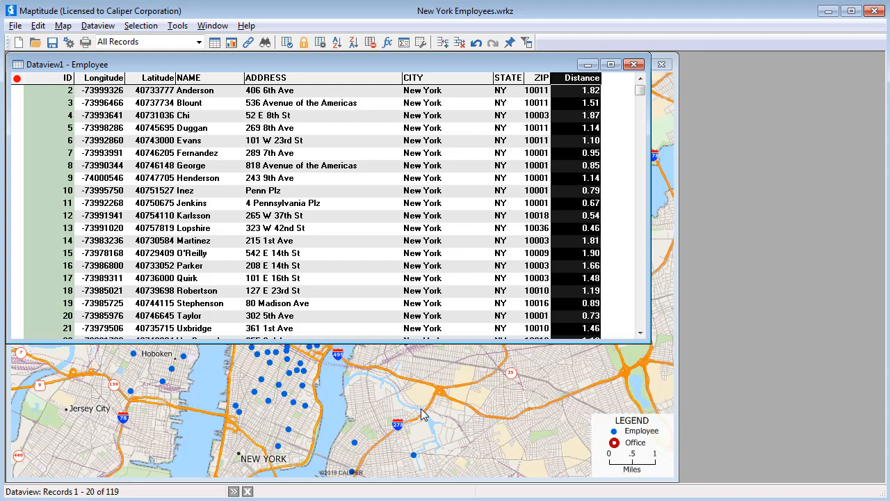
# Return to the map and inspect the Distance values of three employee points progressively farther north of the office, then dismiss the record info
pyautogui.click(409, 389)
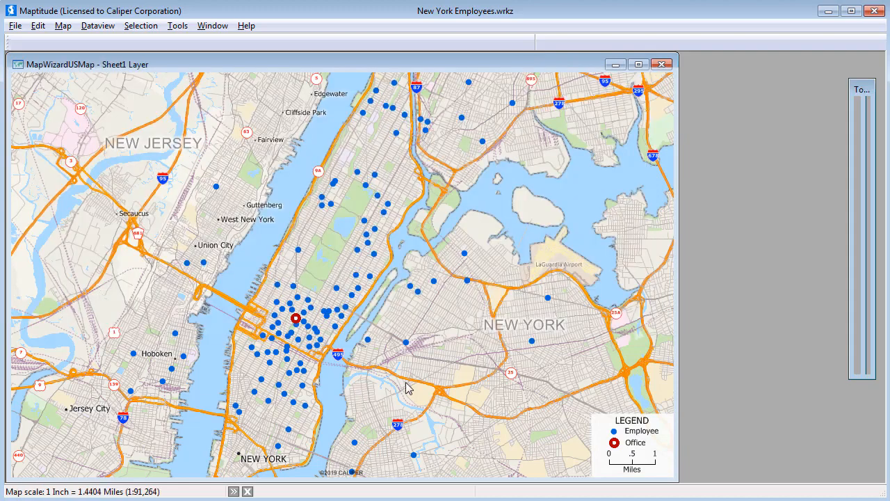
pyautogui.click(863, 211)
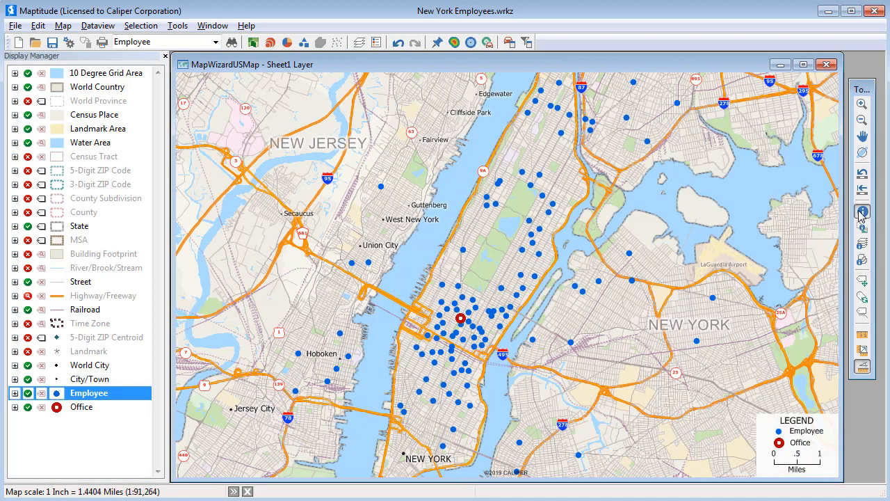
pyautogui.click(463, 299)
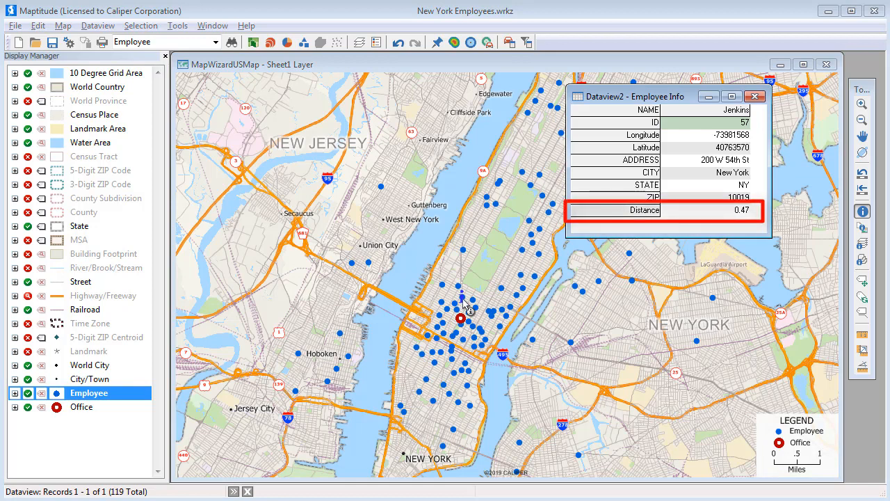
pyautogui.click(488, 207)
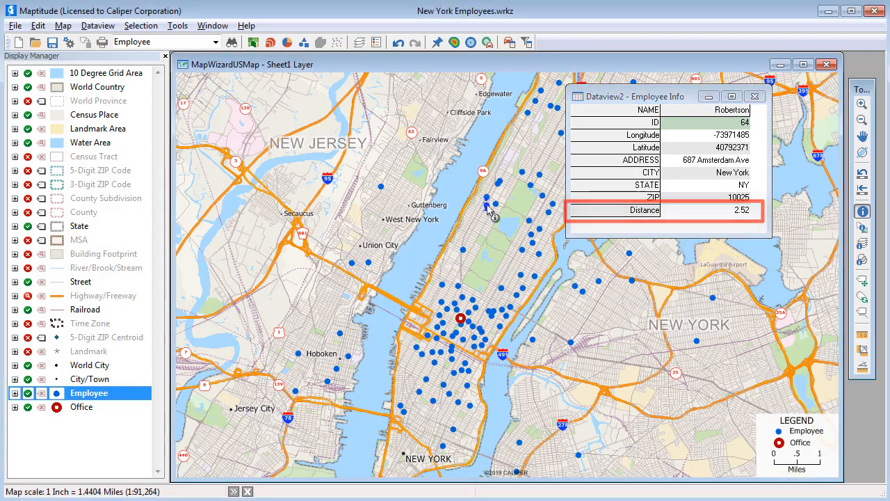
pyautogui.click(535, 101)
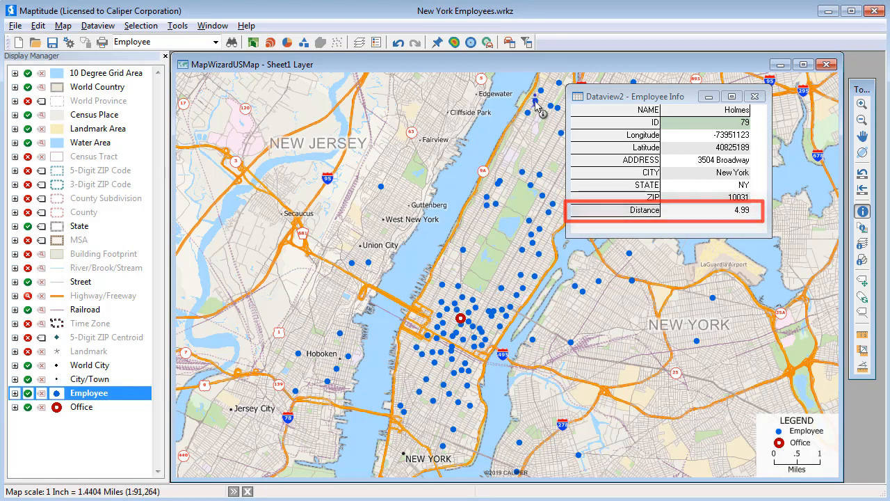
pyautogui.click(755, 96)
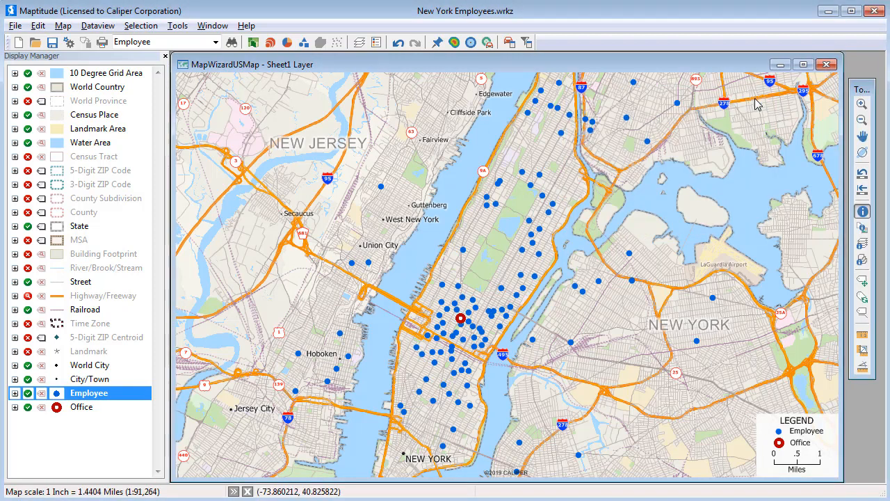
# Create a color theme for the Employee layer on the Distance field, using the previous color set that runs from purple to red
pyautogui.click(262, 43)
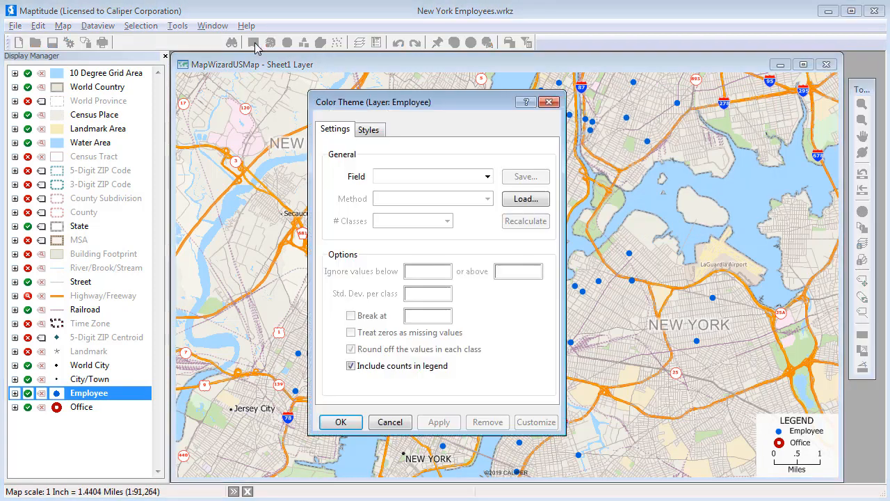
pyautogui.click(398, 181)
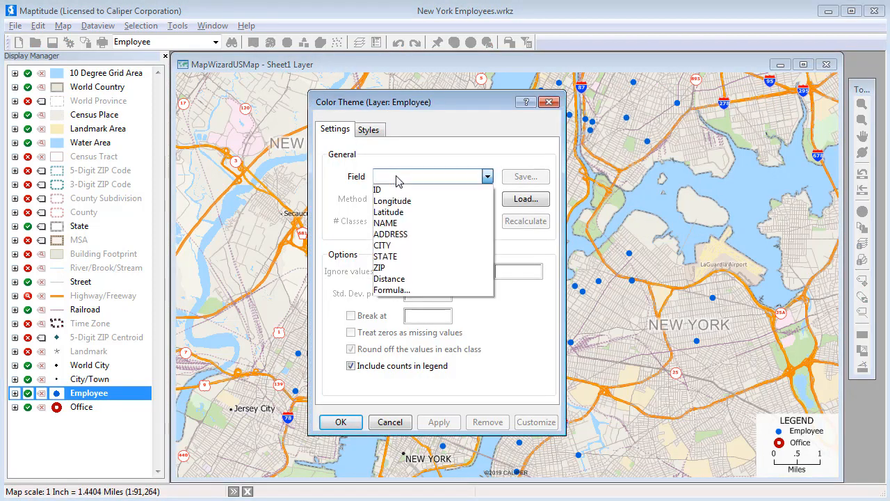
pyautogui.click(394, 277)
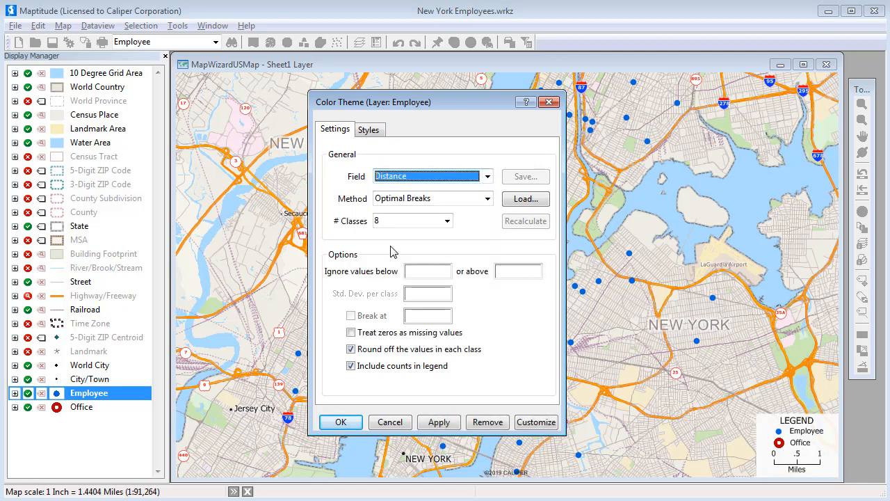
pyautogui.click(369, 130)
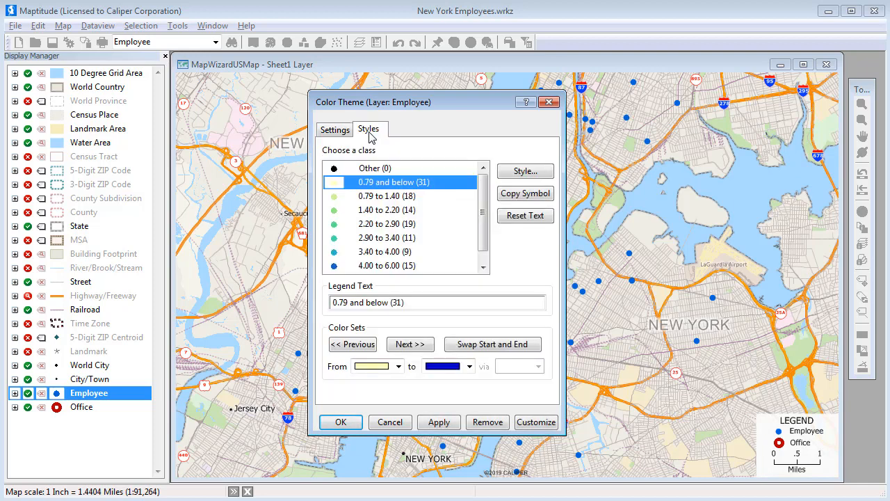
pyautogui.click(369, 344)
pyautogui.click(342, 422)
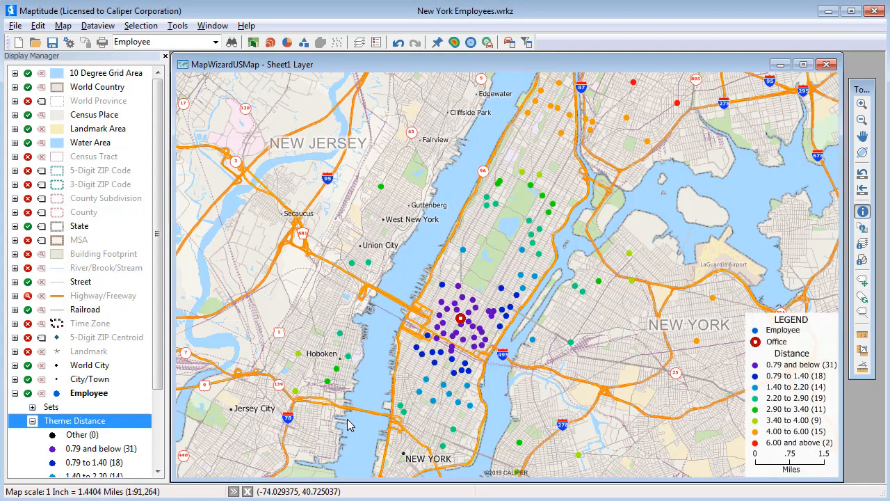